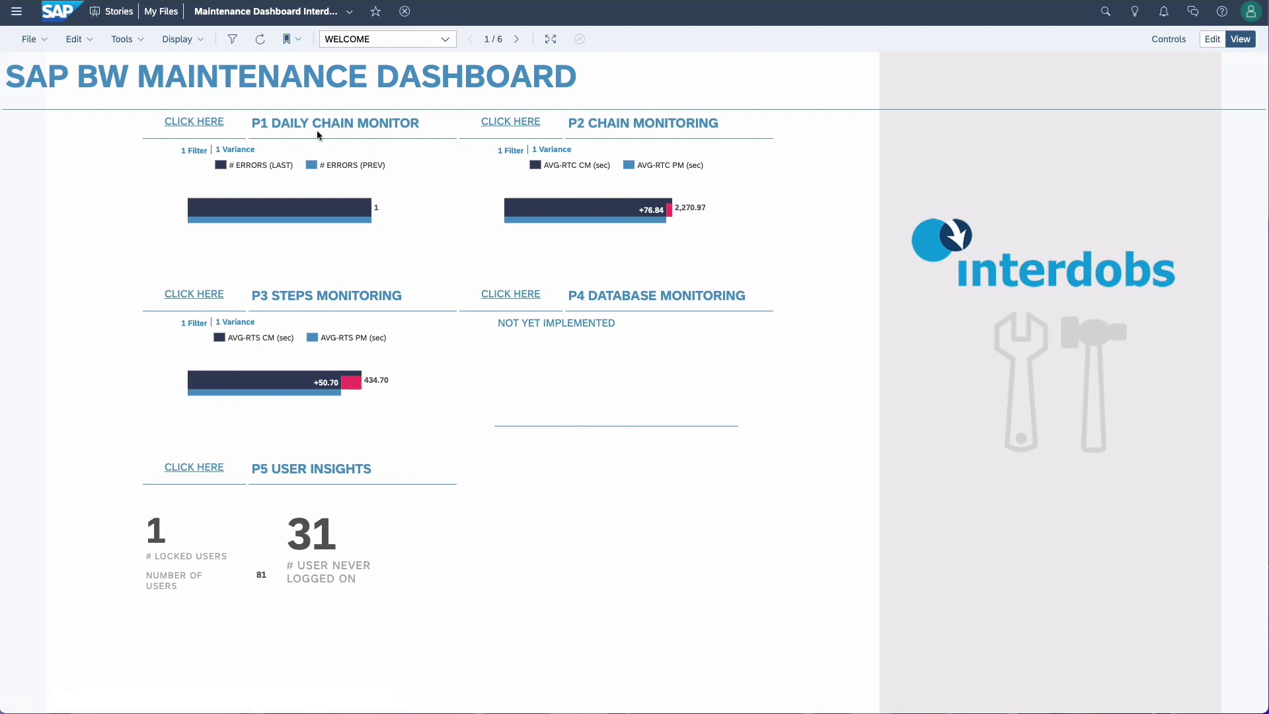
Step: Open the P1 Daily Chain Monitor page (2/6) and read the chain runtime bar values
click(285, 211)
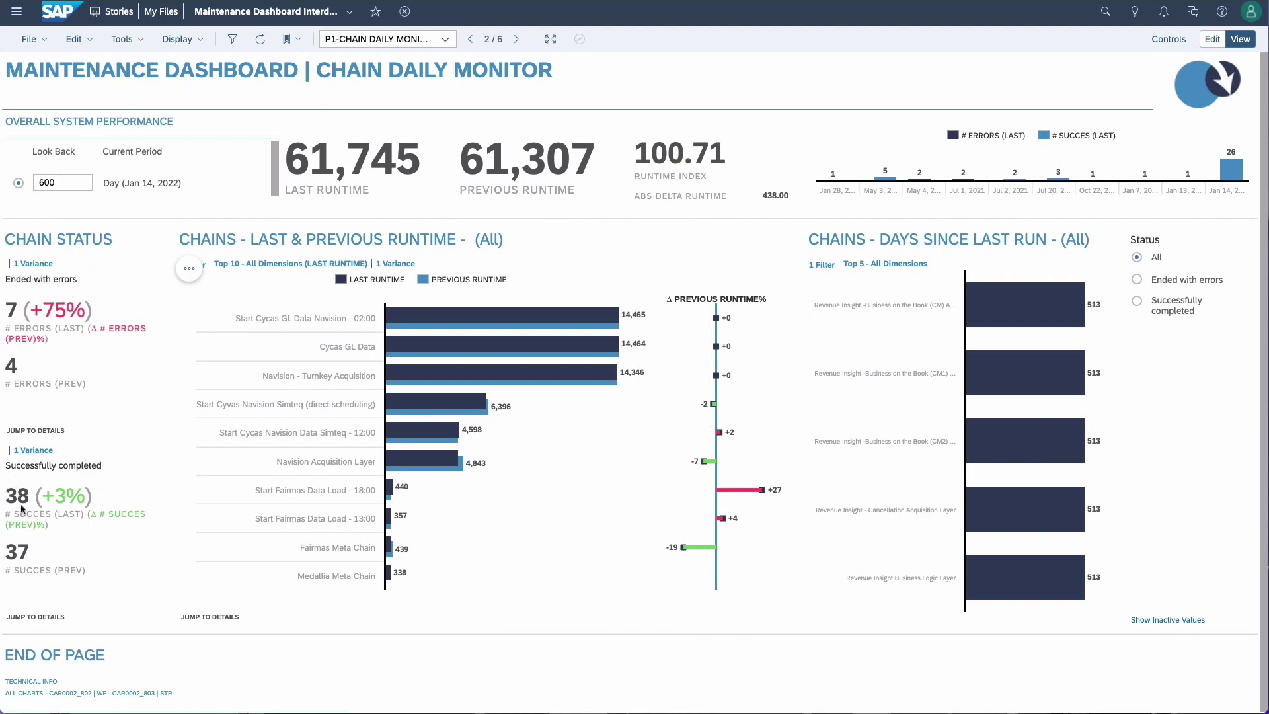
click(402, 207)
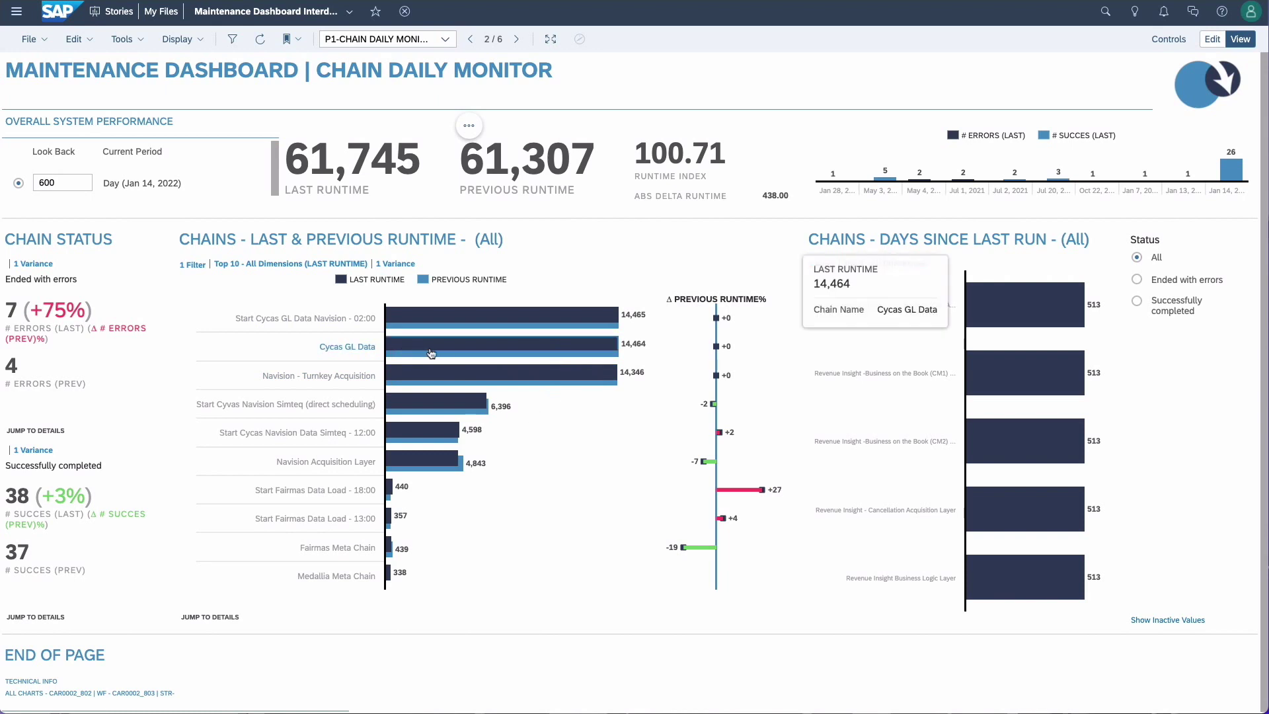
mouse_move(595, 370)
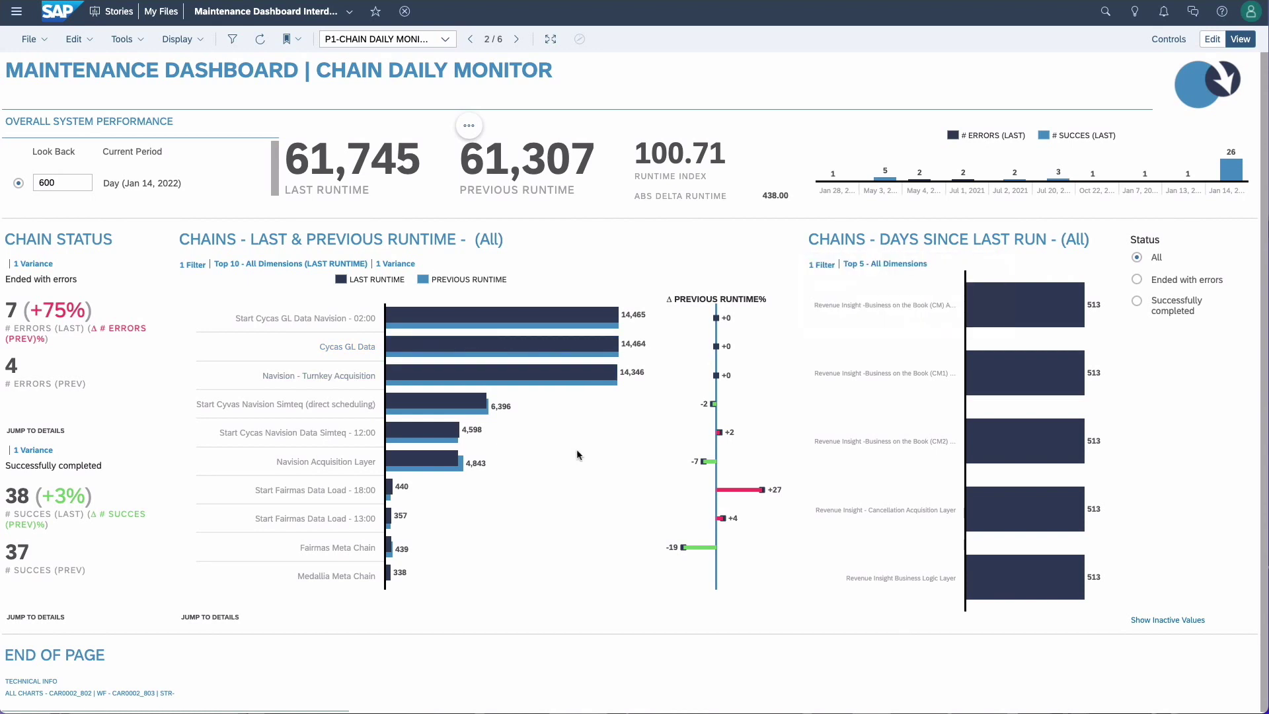
mouse_move(388, 502)
Step: Filter Status to Successfully completed, then jump to Chain Details for the four lowest-runtime chains
click(1136, 279)
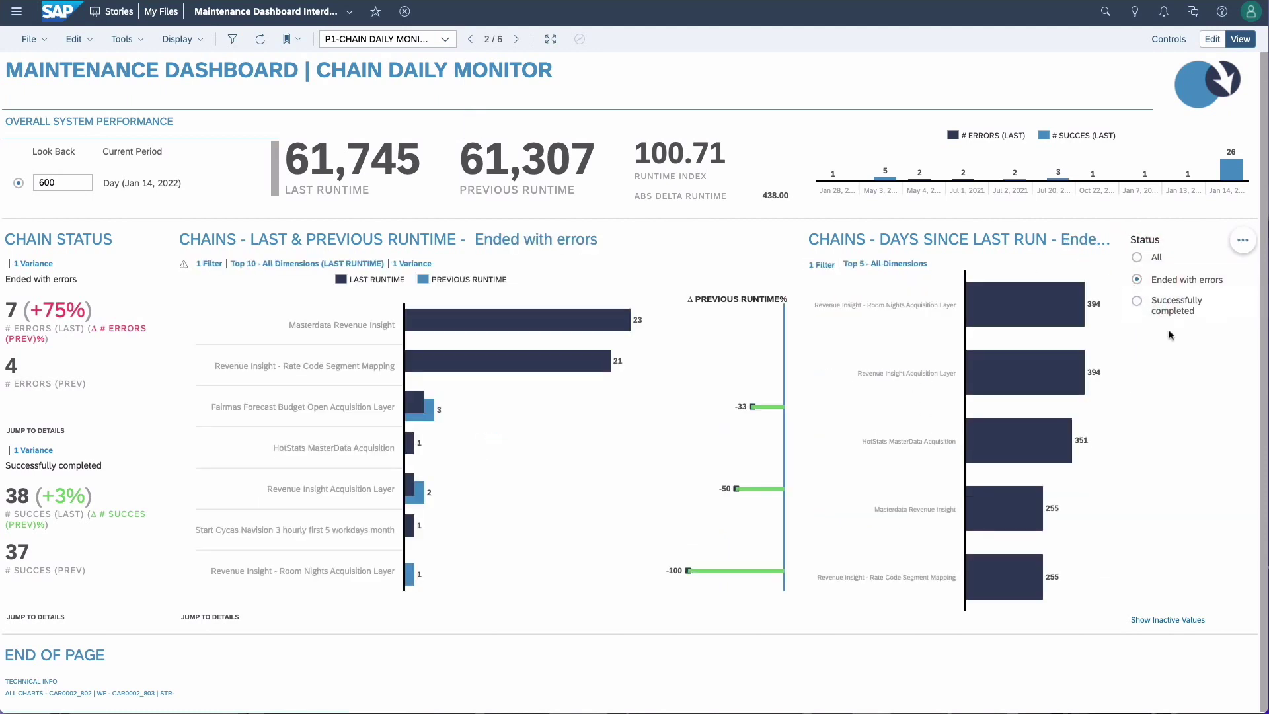
click(1134, 307)
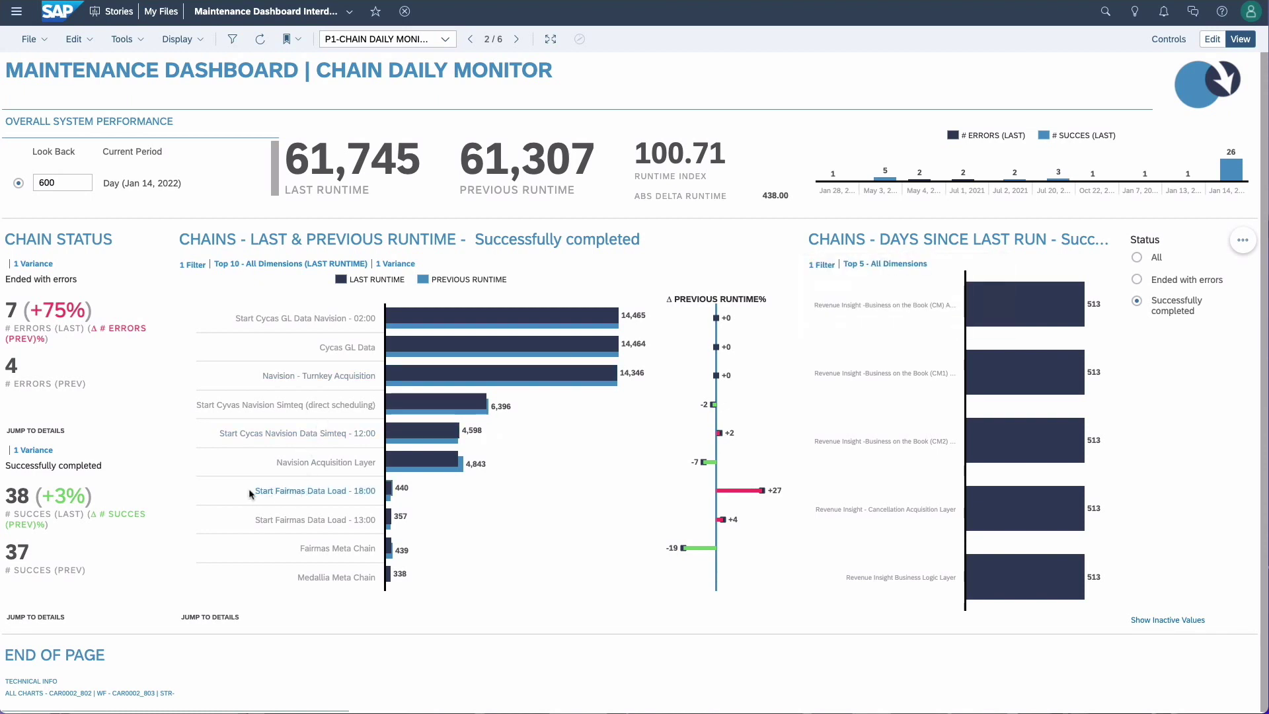
mouse_move(244, 491)
mouse_down()
mouse_move(354, 540)
mouse_move(384, 582)
mouse_move(401, 585)
mouse_up()
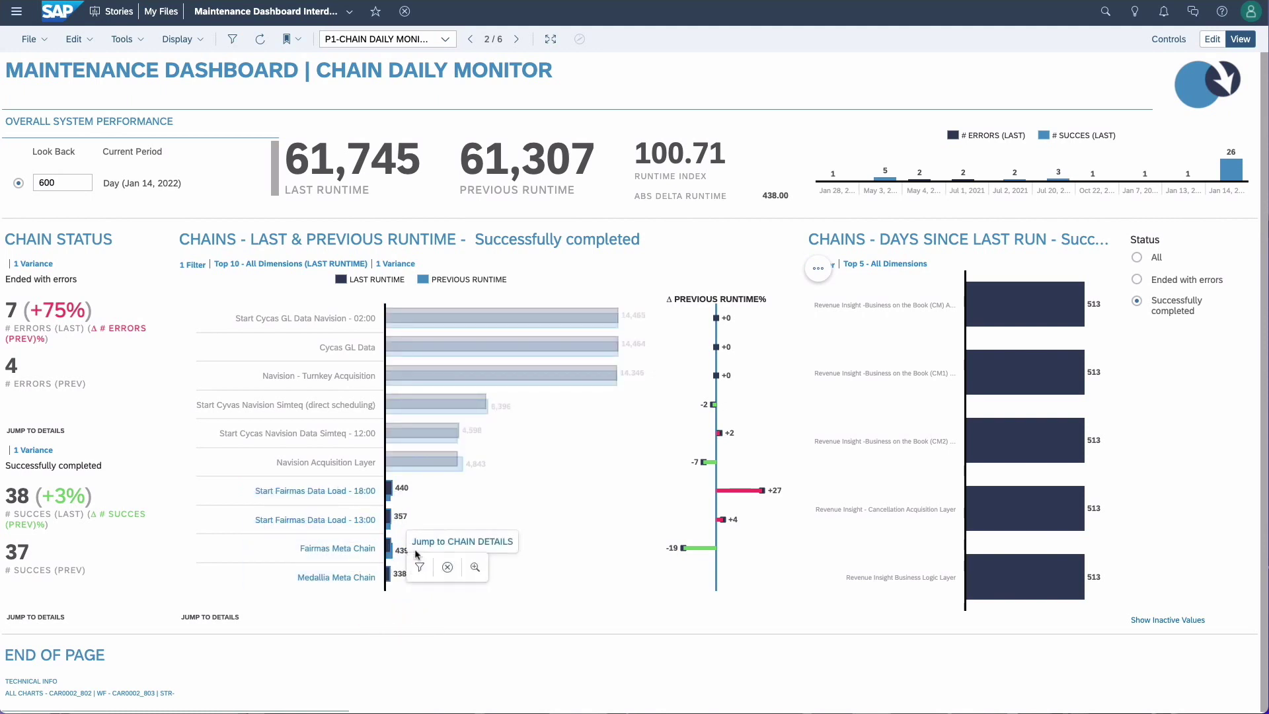
click(470, 541)
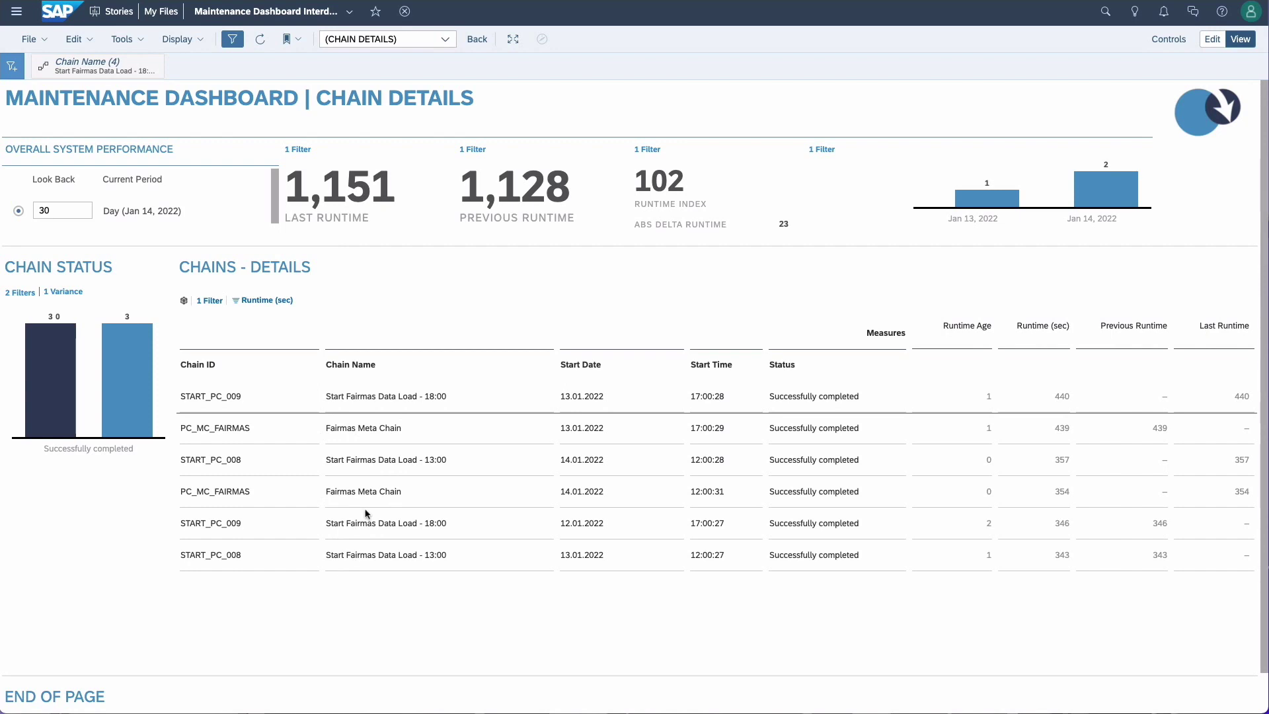
Step: Return from Chain Details to the Chain Daily Monitor and remove the Chain Name filter
click(479, 41)
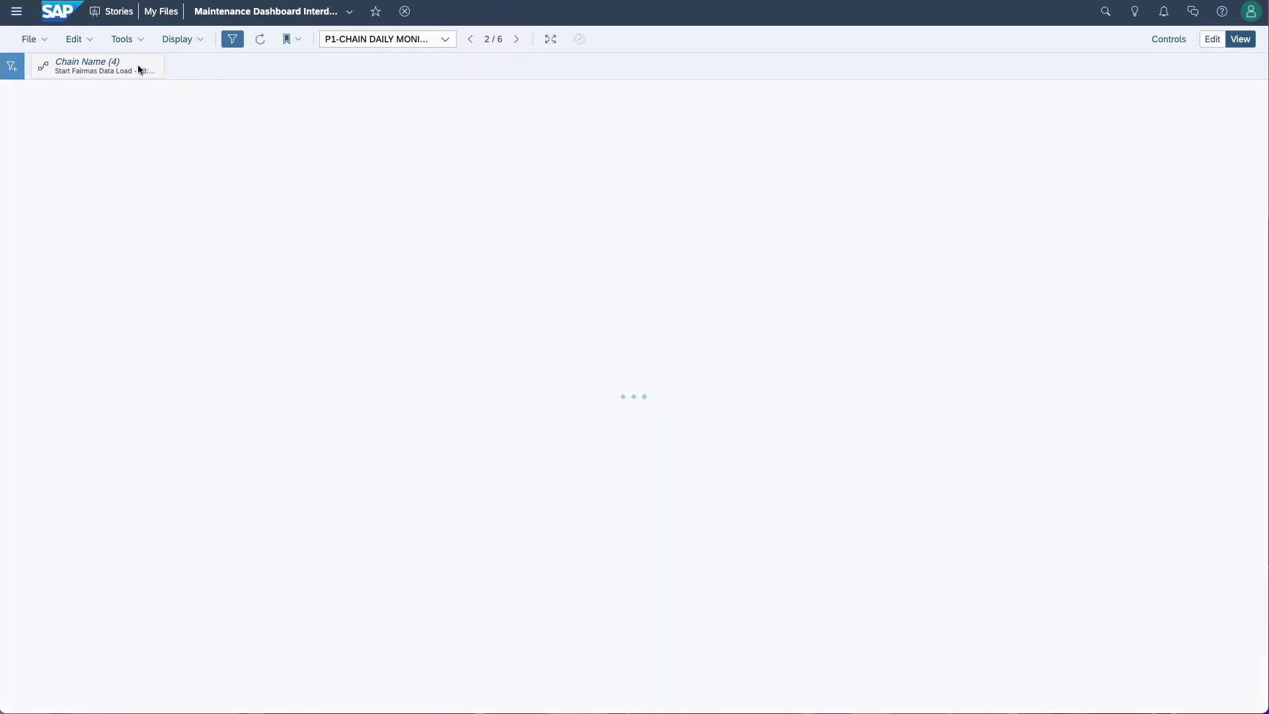
click(153, 62)
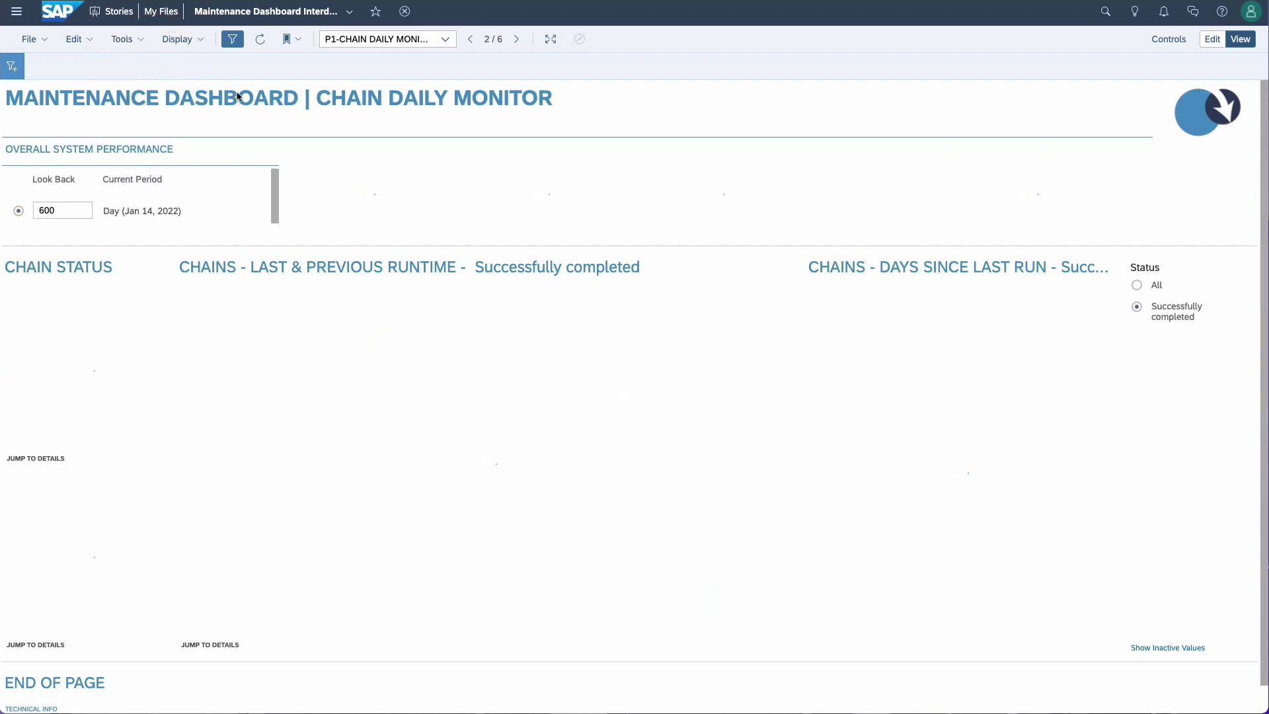
click(444, 39)
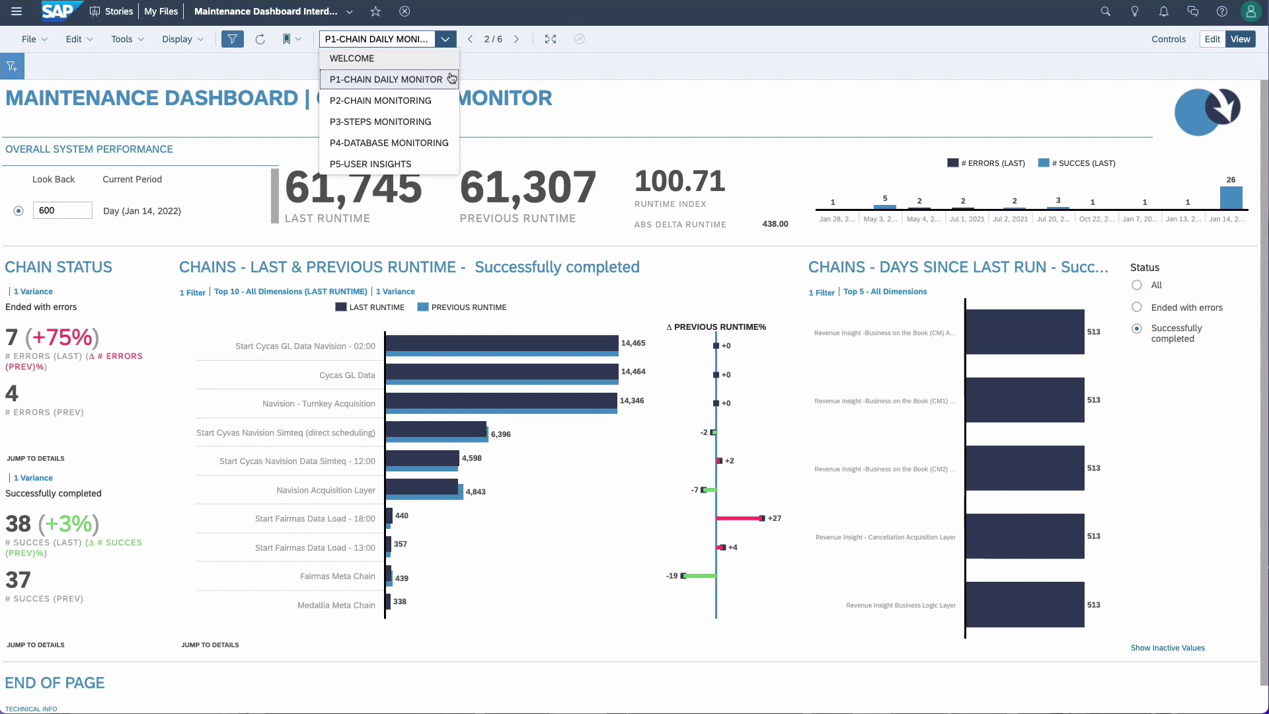
Step: Open P2-Chain Monitoring and plot chain status runtime by START_TIME_HOURS instead of weekday
click(396, 103)
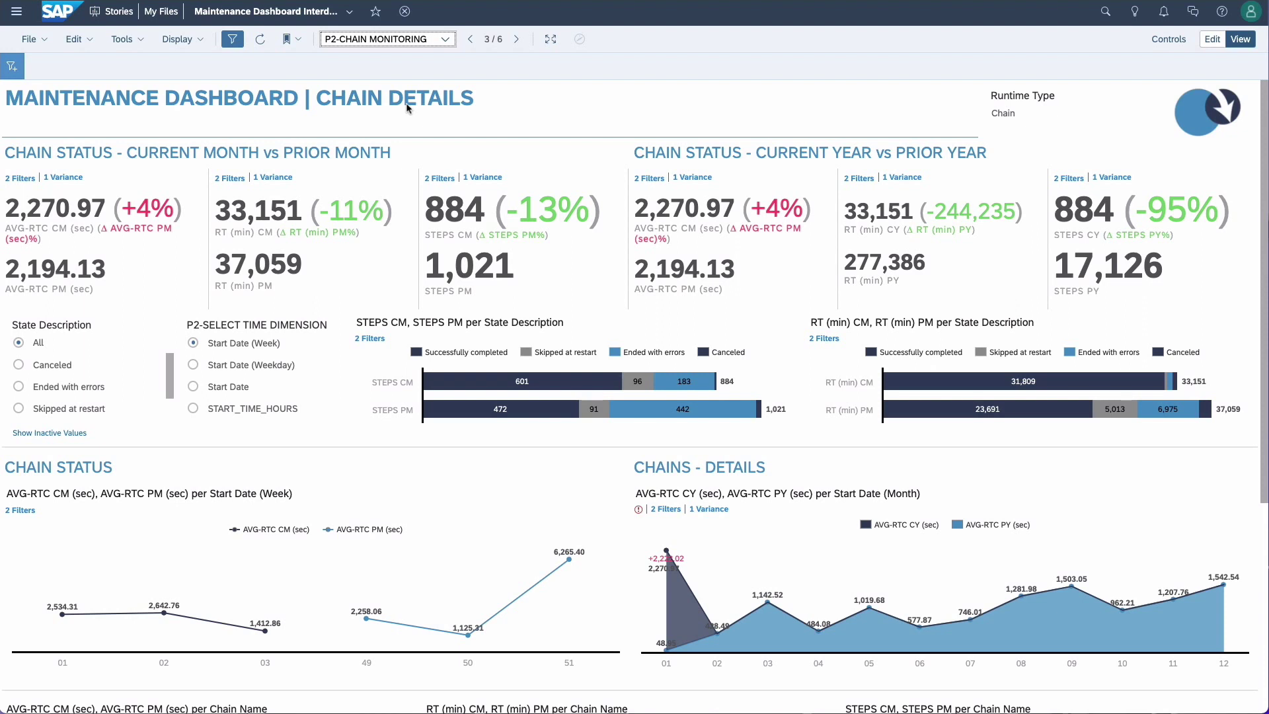
click(237, 368)
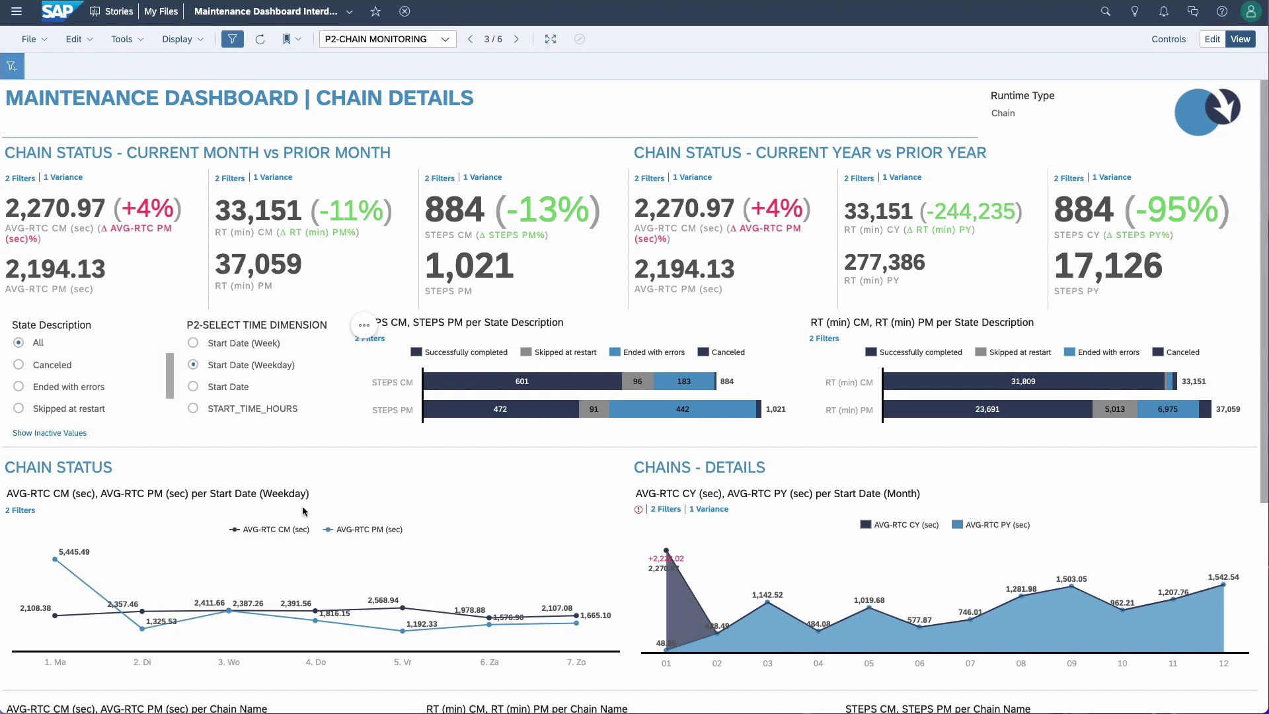
click(193, 408)
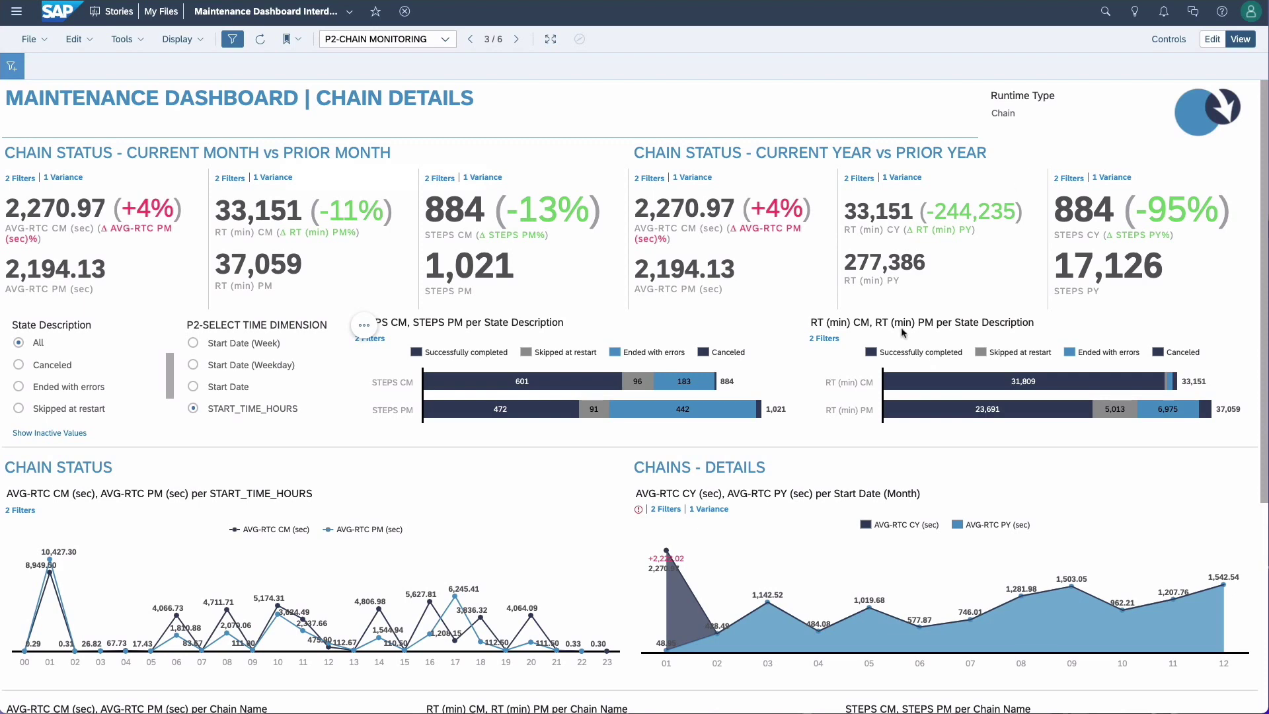
scroll(651, 355, down, 3)
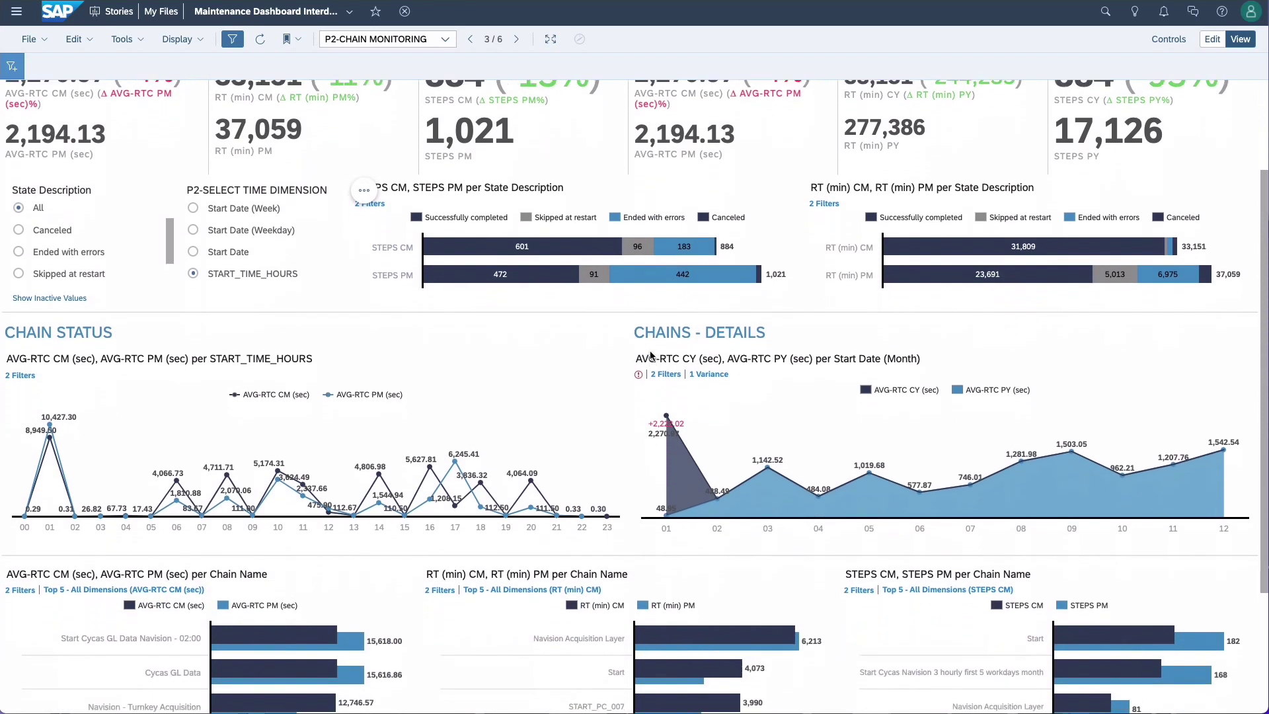
scroll(651, 355, down, 2)
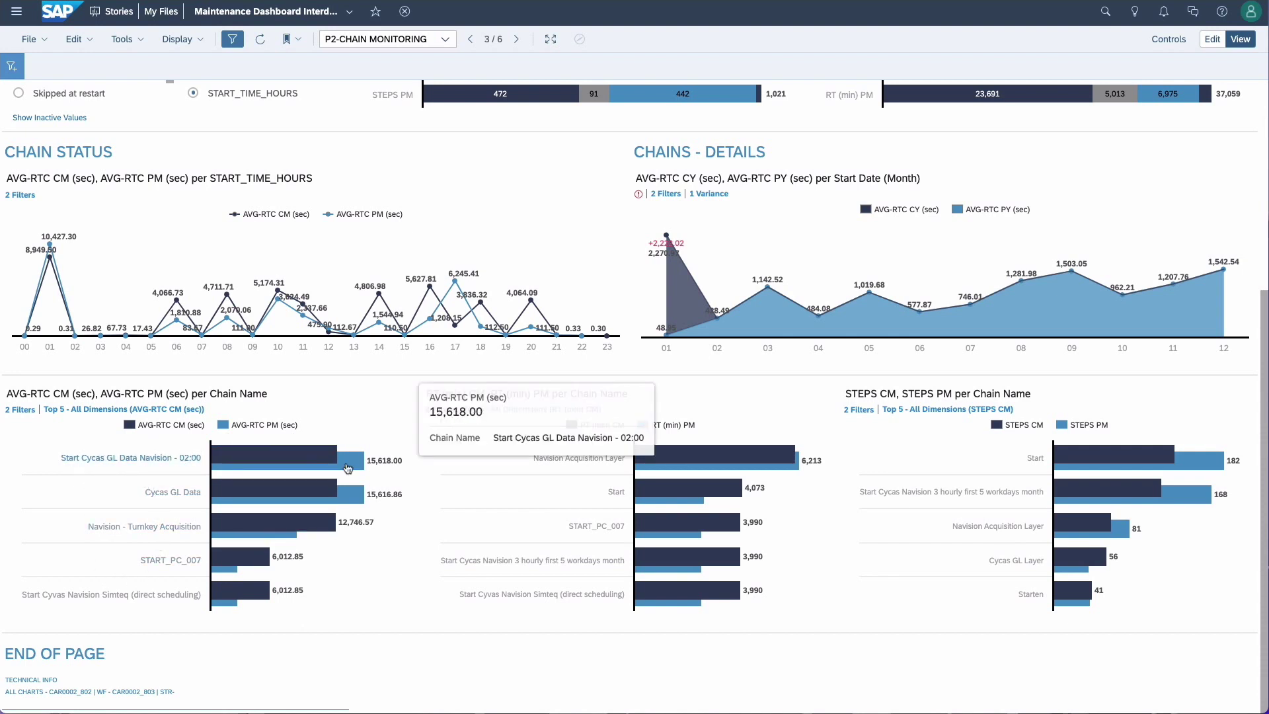
mouse_move(309, 456)
click(515, 41)
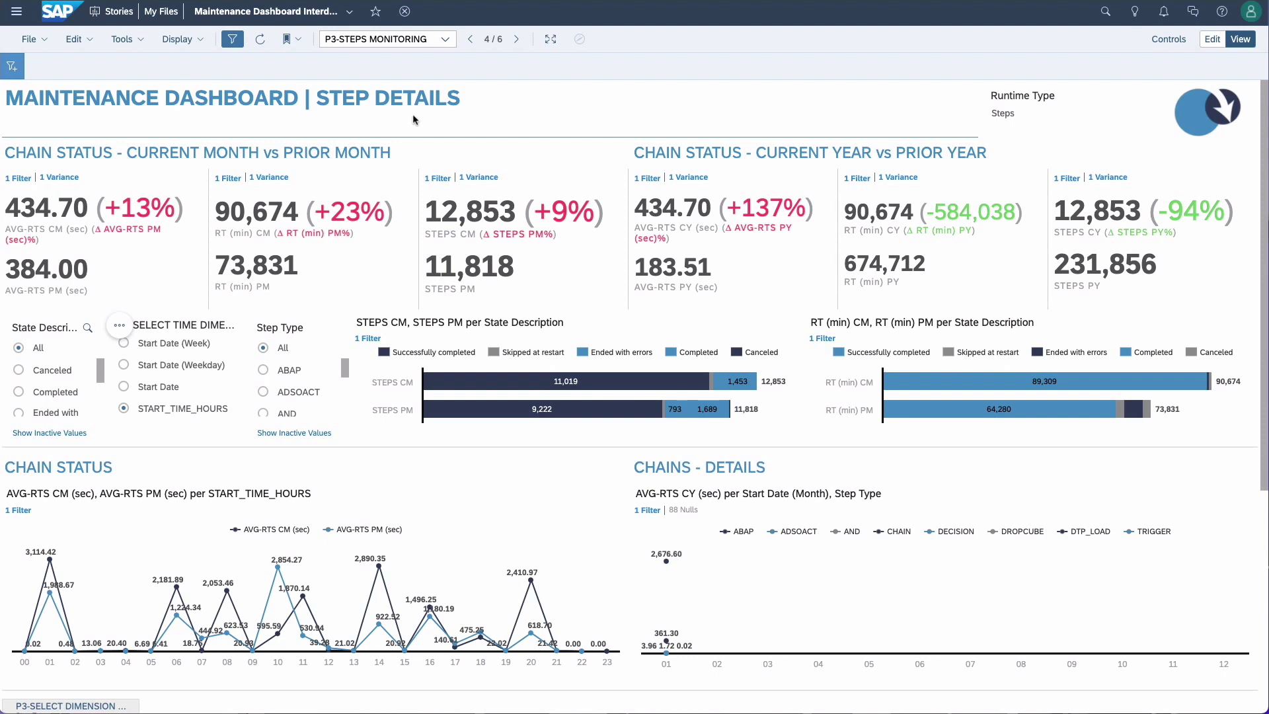
scroll(299, 382, down, 1)
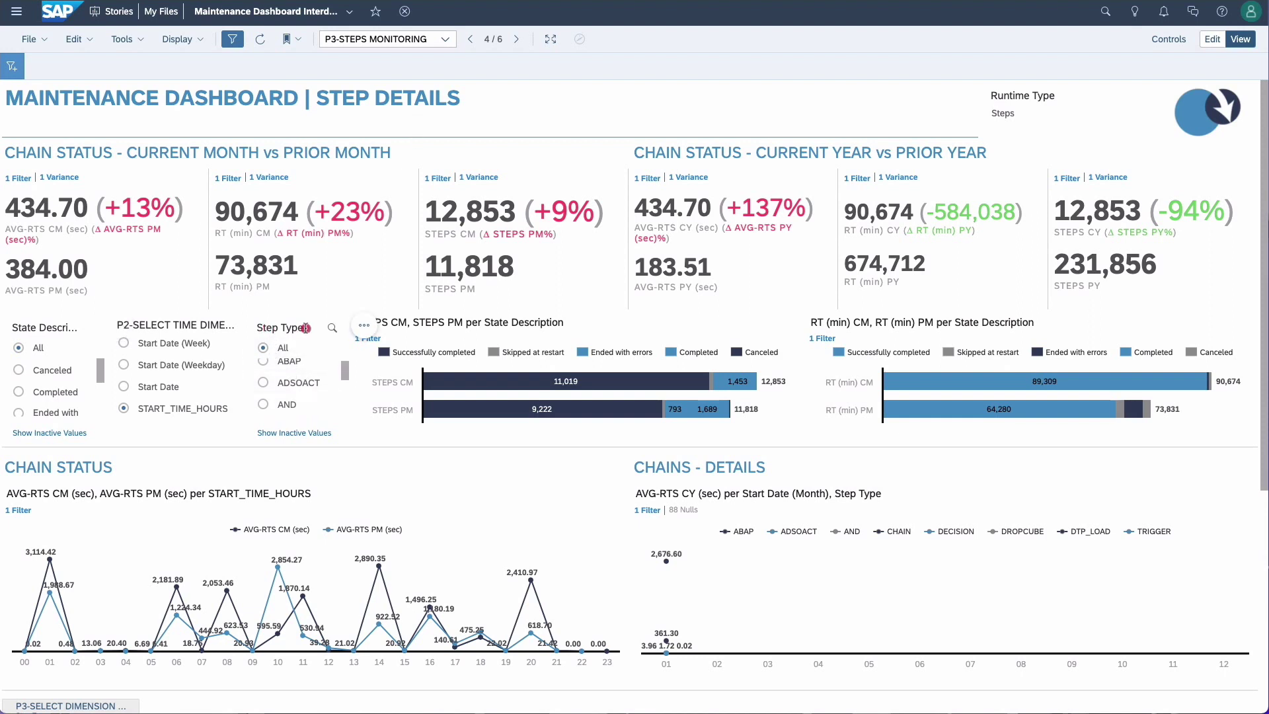
scroll(313, 377, down, 2)
scroll(314, 376, down, 2)
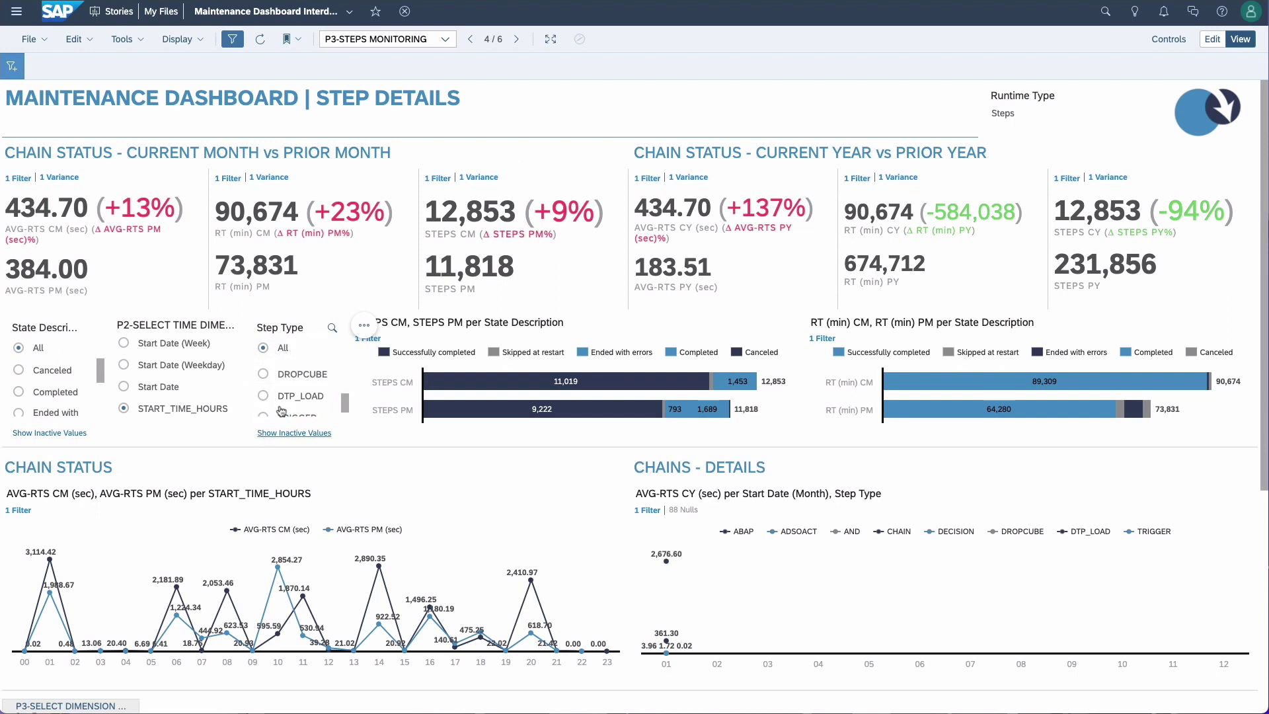
Step: Filter the steps to DTP_LOAD and chart chain status by Start Date (Week)
click(264, 396)
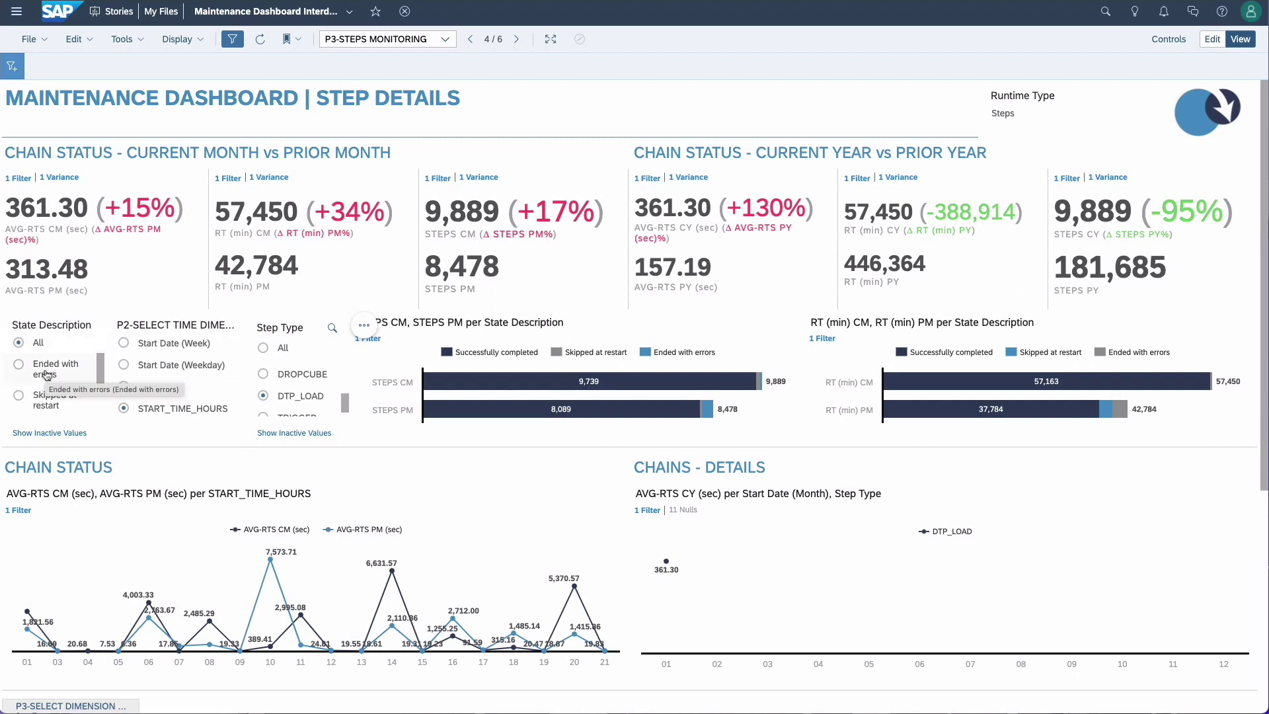
scroll(81, 383, down, 1)
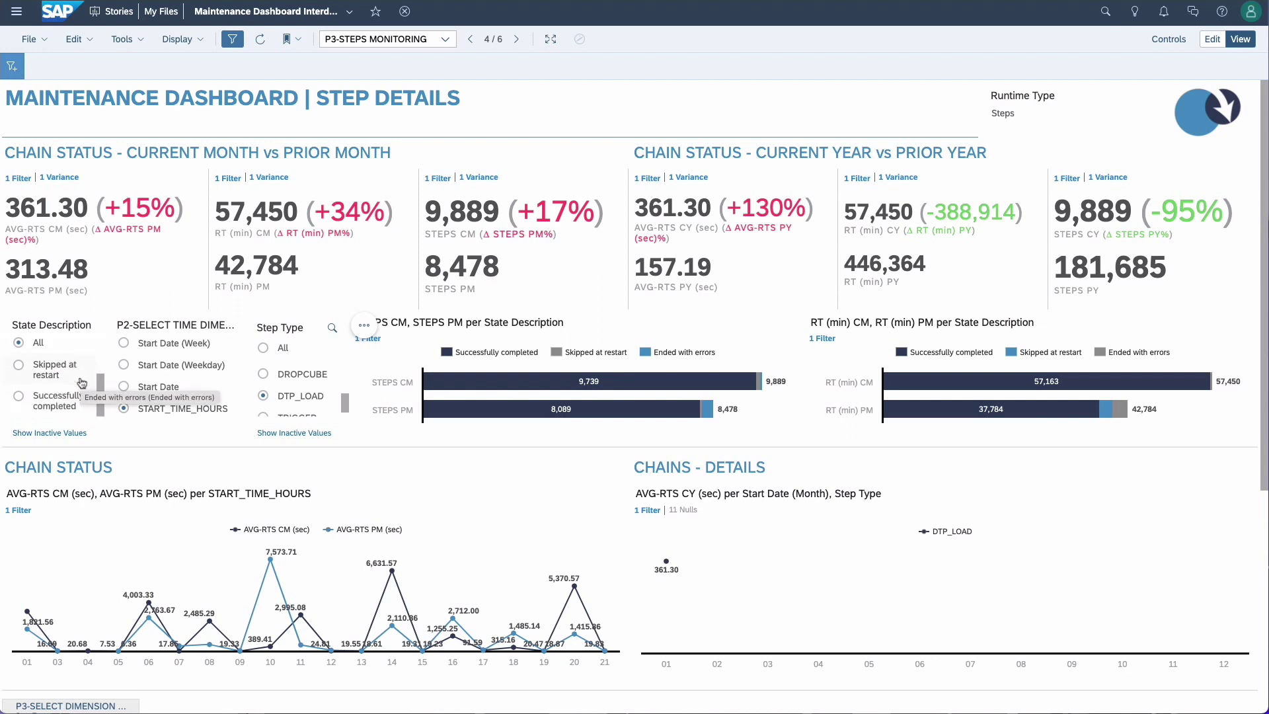
click(175, 347)
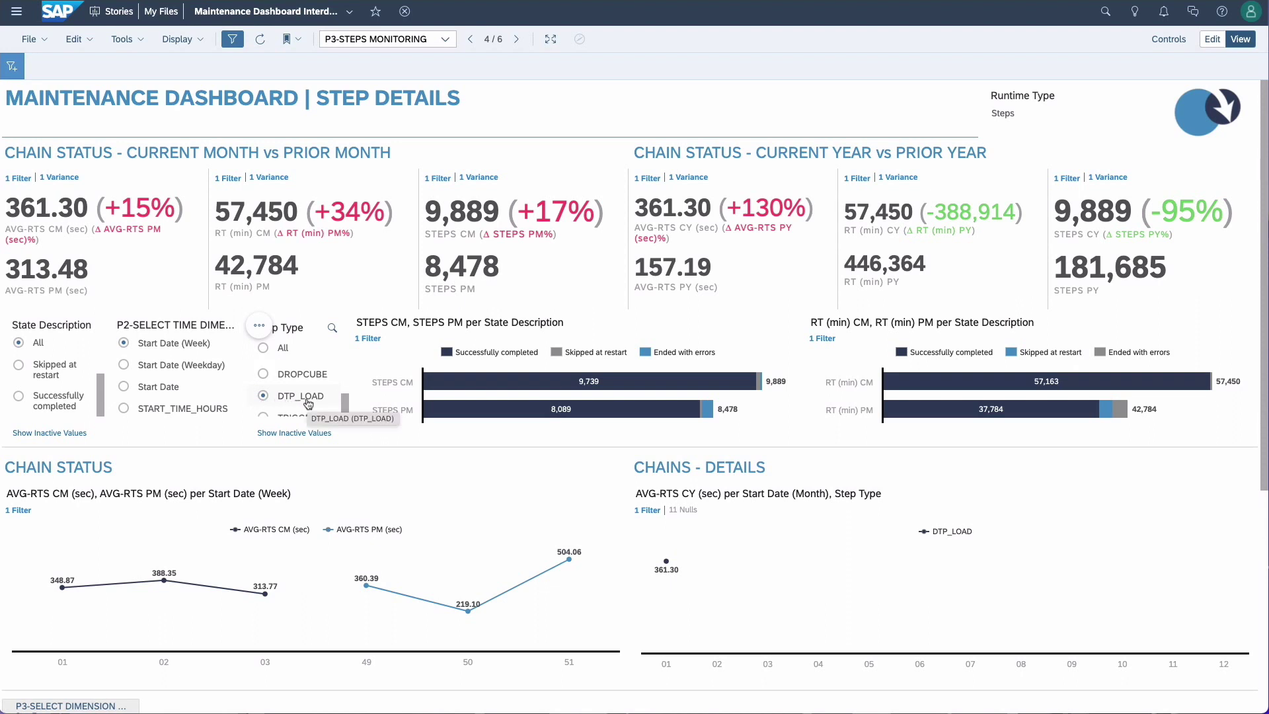
click(446, 39)
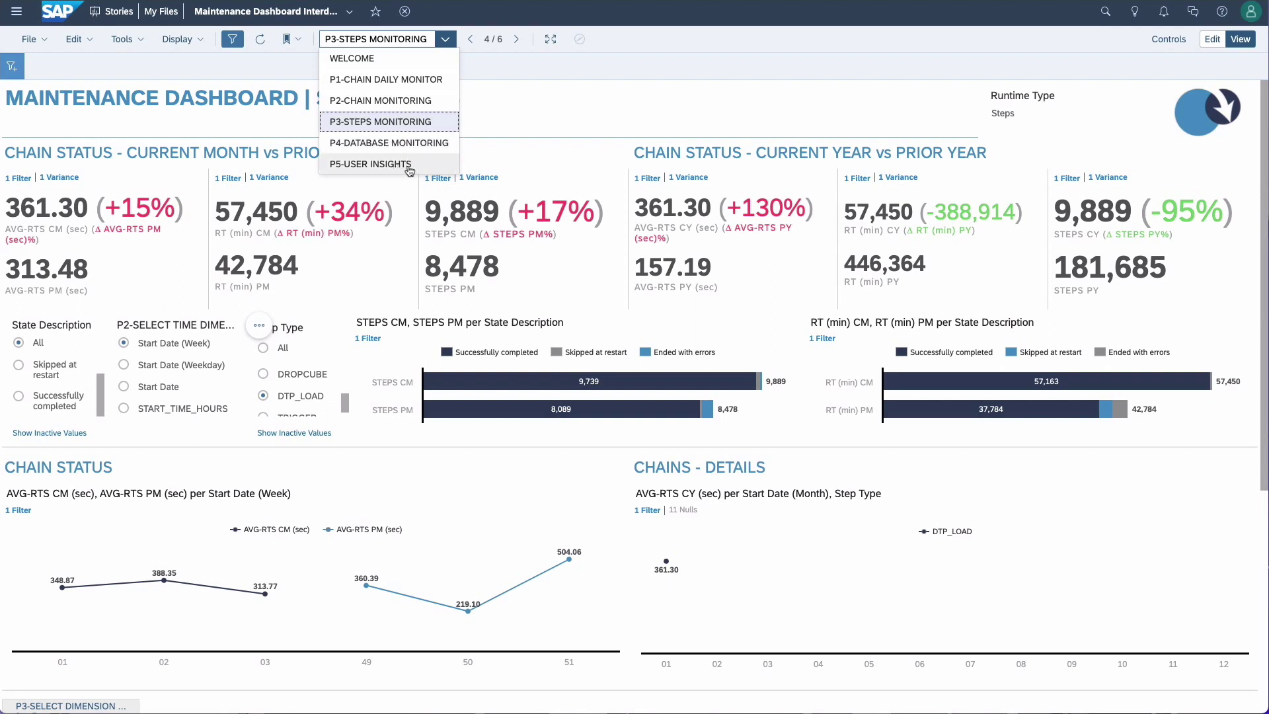
Step: Open P5-User Insights and bring up the actions for the 31 never-logged-on users
click(383, 166)
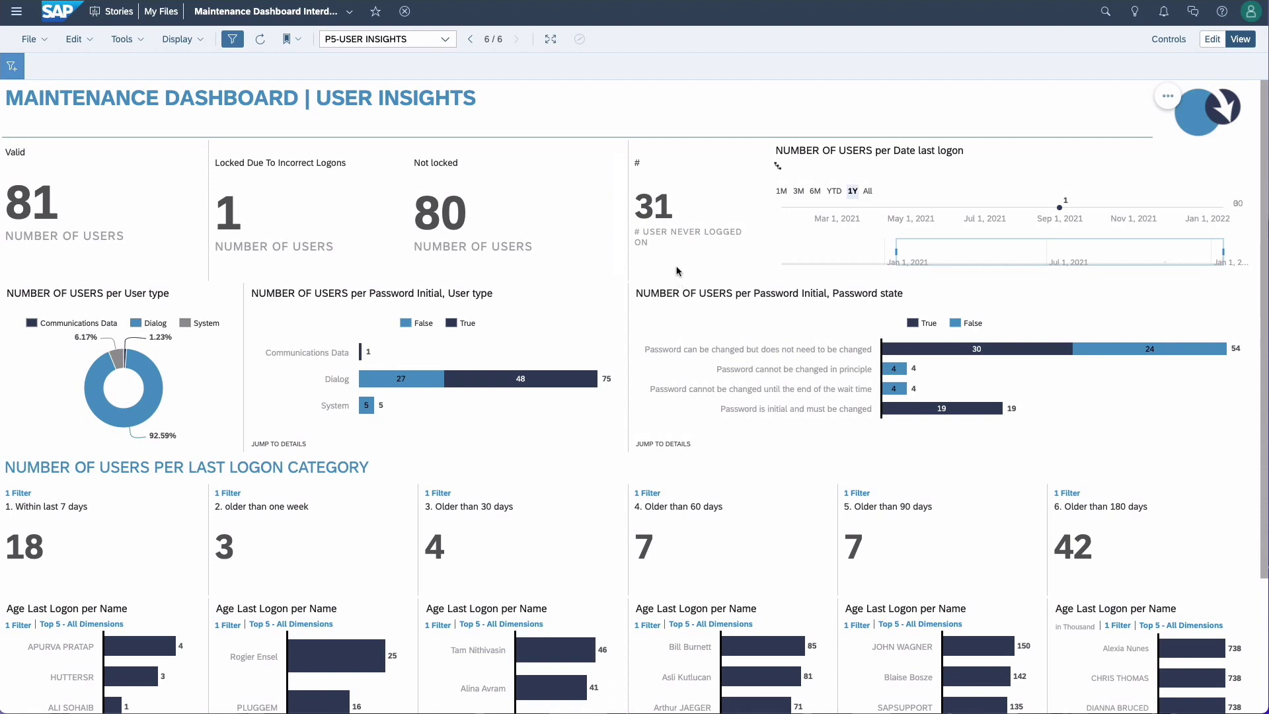
click(667, 211)
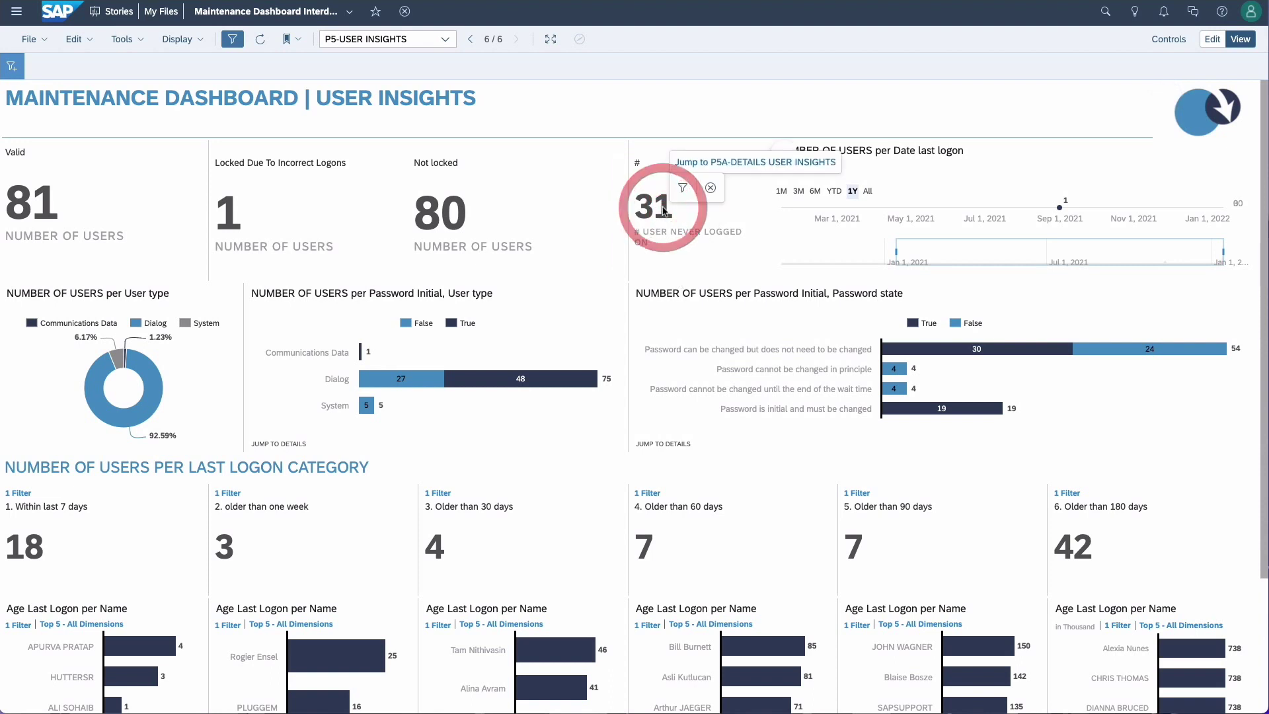
Step: Jump to P5A-Details User Insights, inspect the Not locked user cells, then go back
click(744, 166)
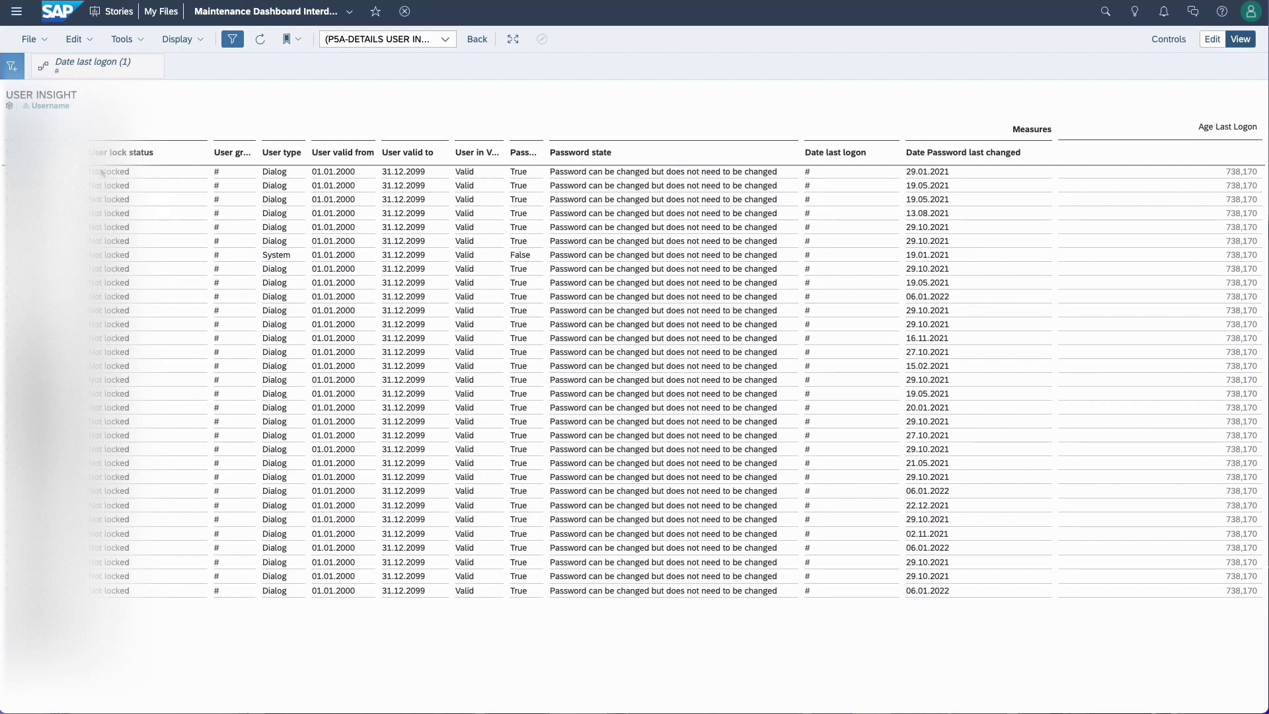
drag(102, 173, 136, 481)
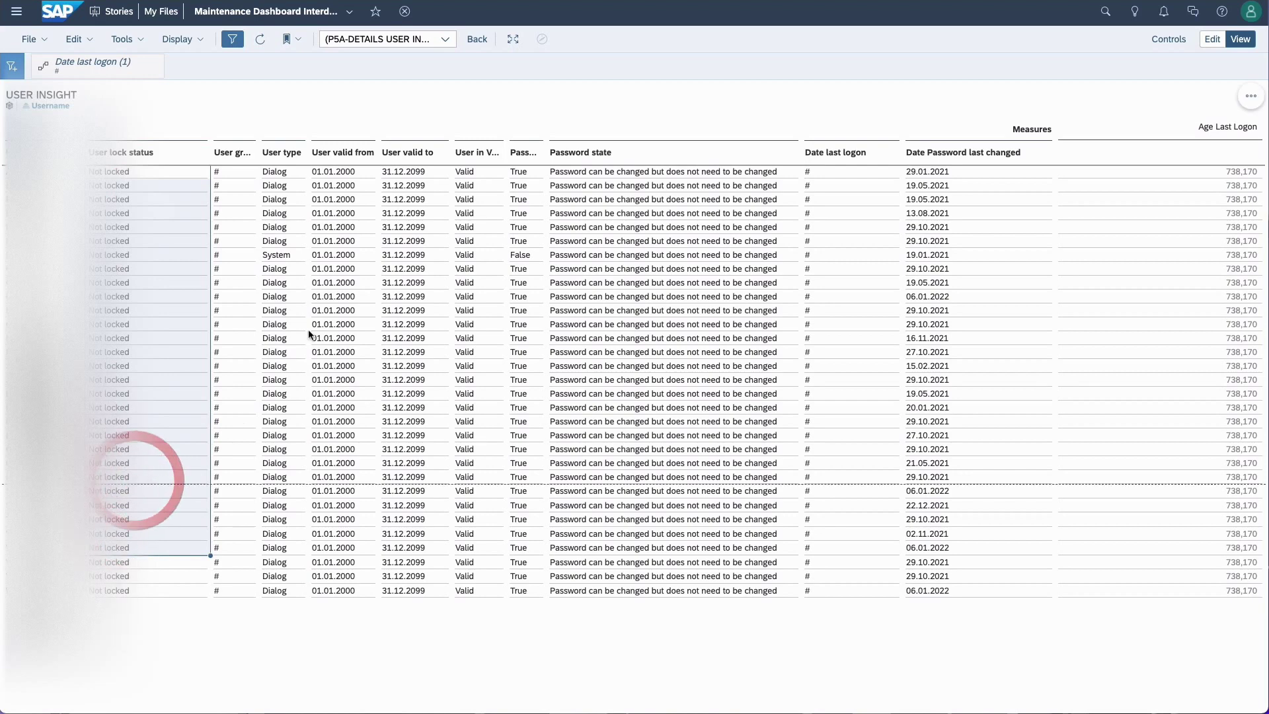
drag(332, 202, 405, 396)
click(562, 138)
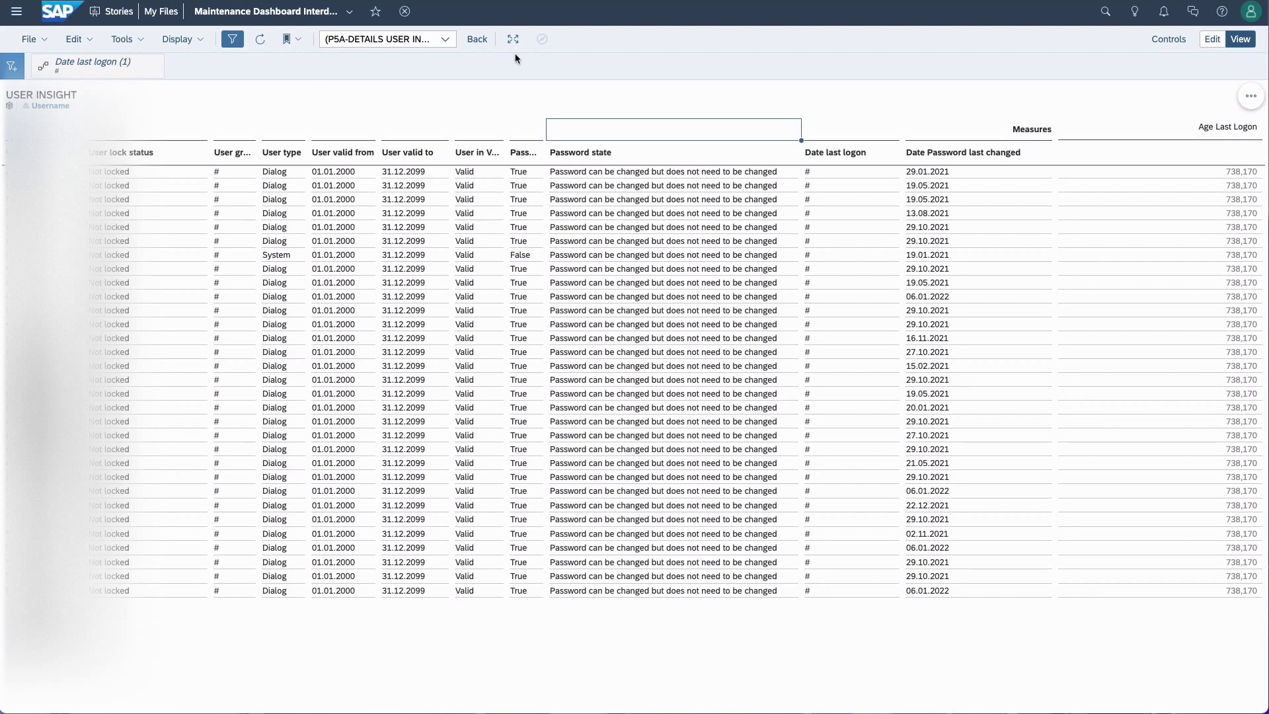
click(478, 39)
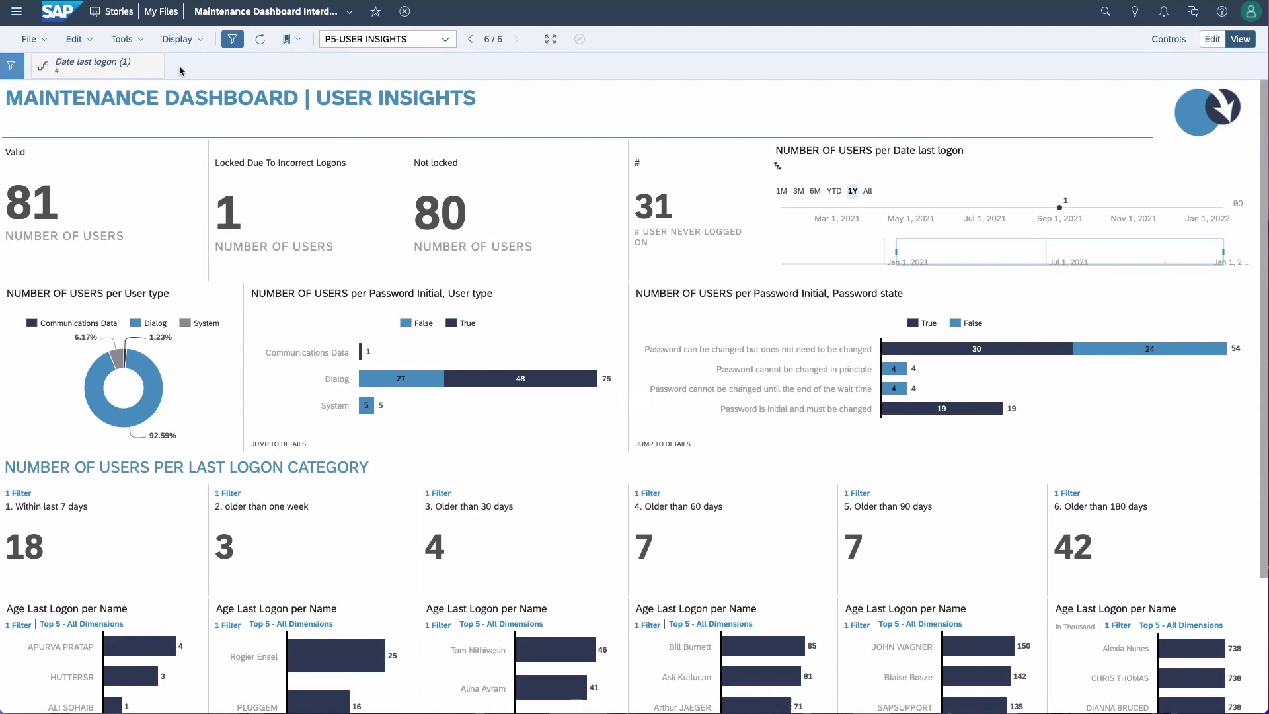
Step: Clear the Date last logon filter and bring up actions for the 7 users older than 60 days
click(155, 65)
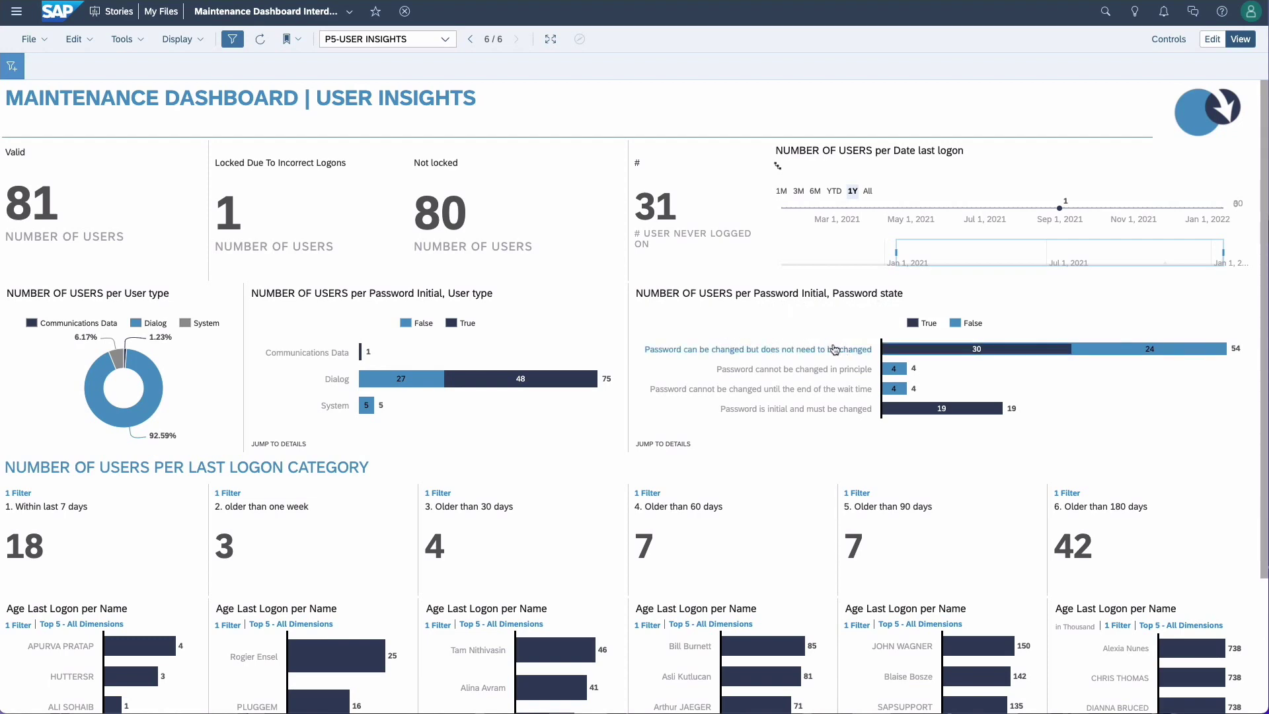
scroll(767, 418, down, 3)
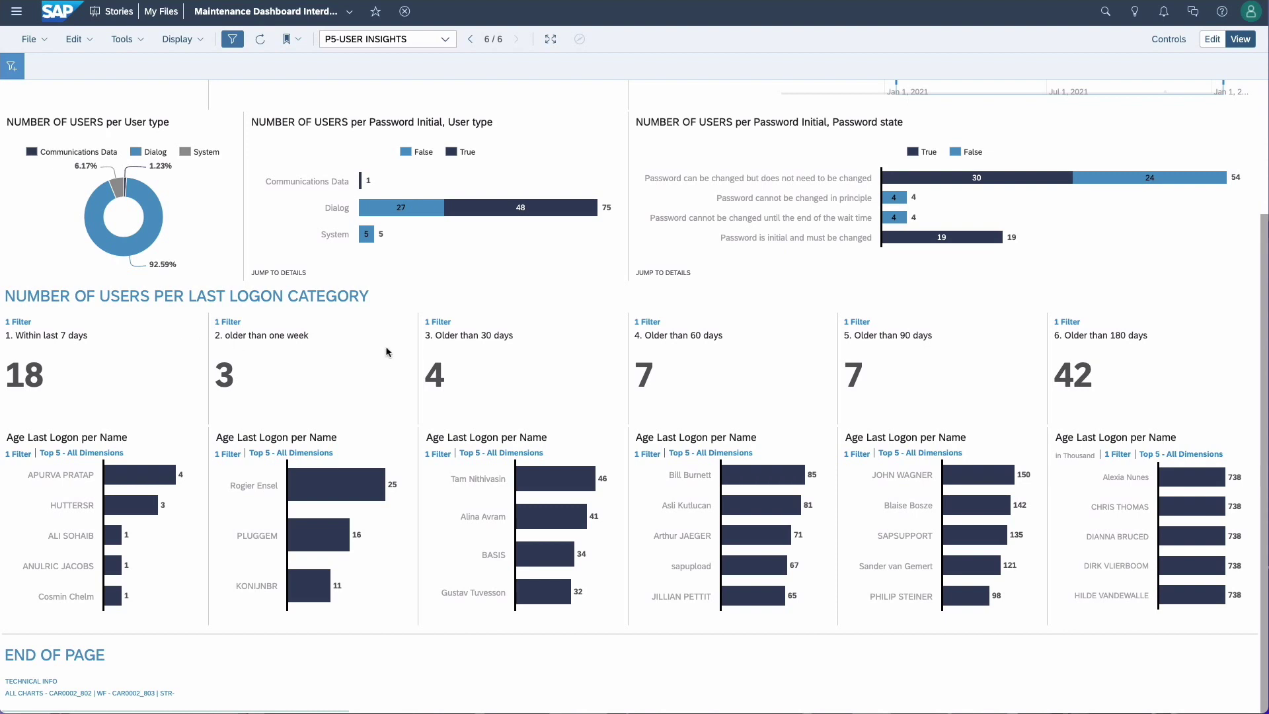
click(647, 377)
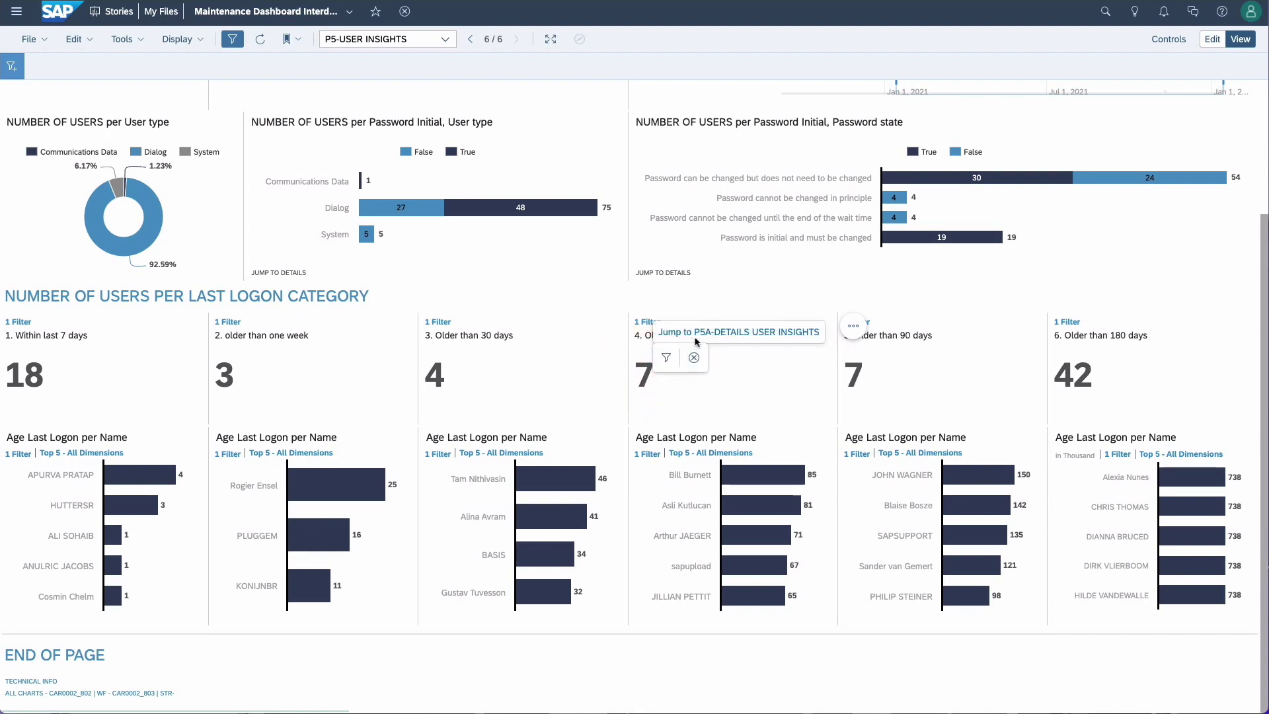
Step: Jump to the details of the 7 users older than 60 days, then return to User Insights
click(738, 331)
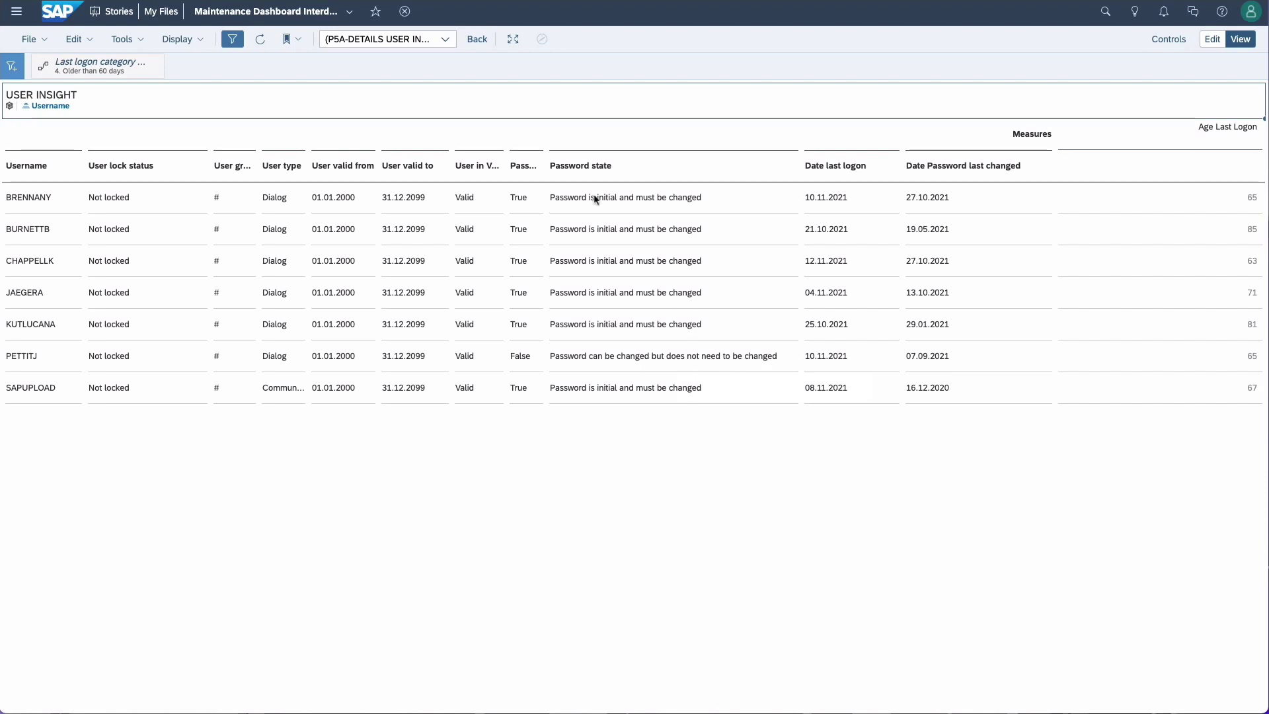
click(476, 40)
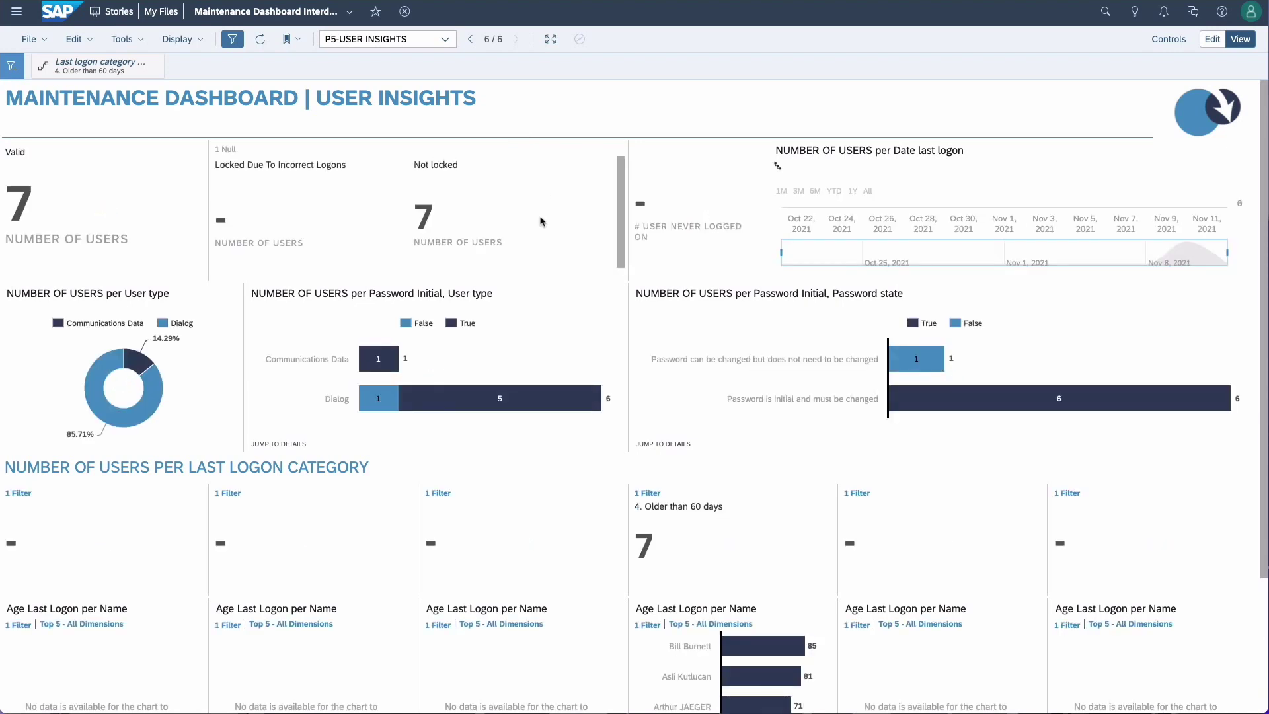
click(152, 65)
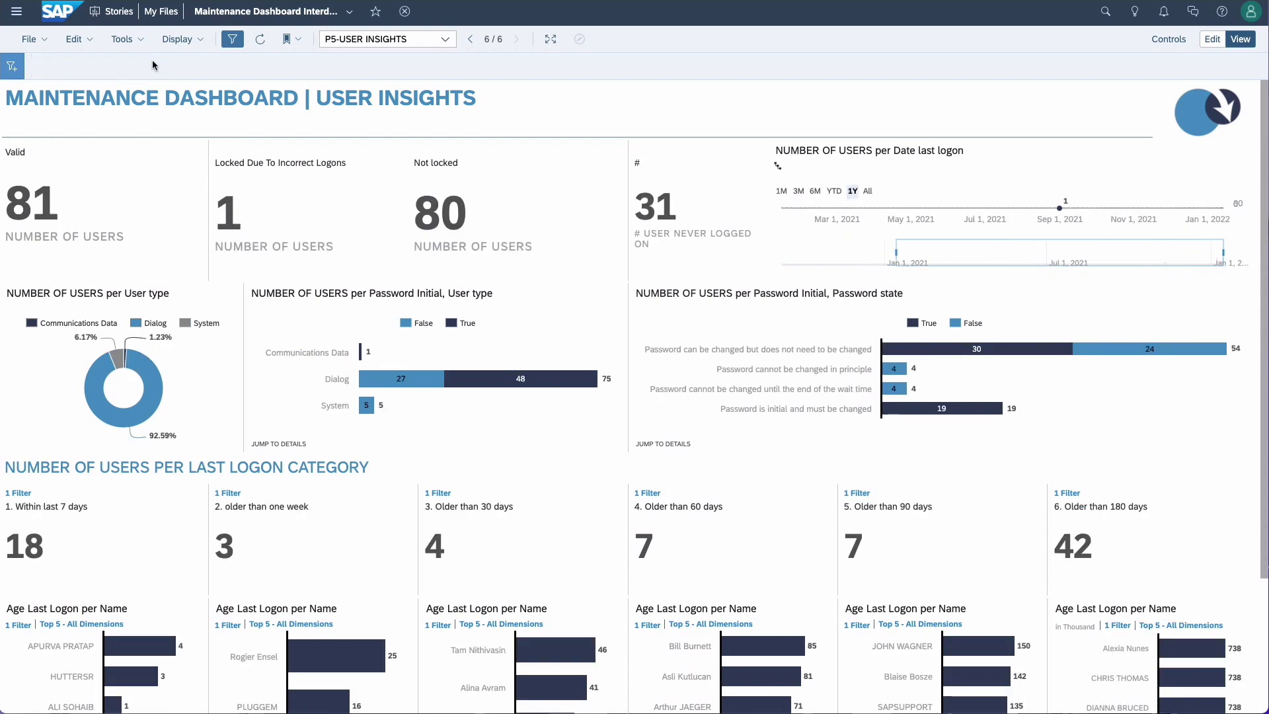